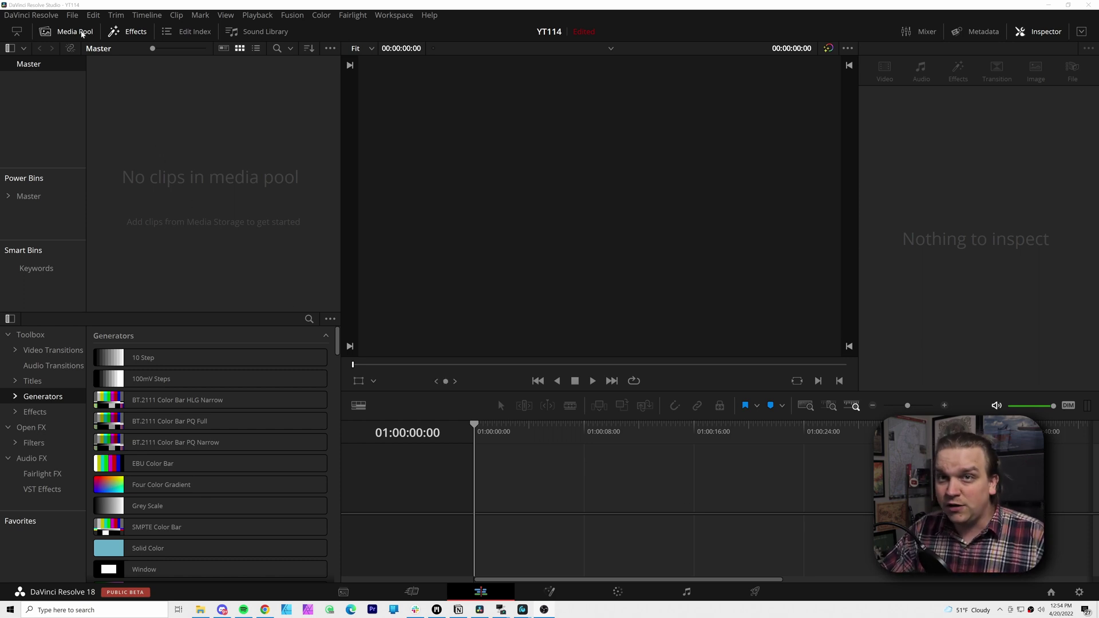
Open Project Settings from the File menu.
{"action": "left_click", "coordinate": [73, 16]}
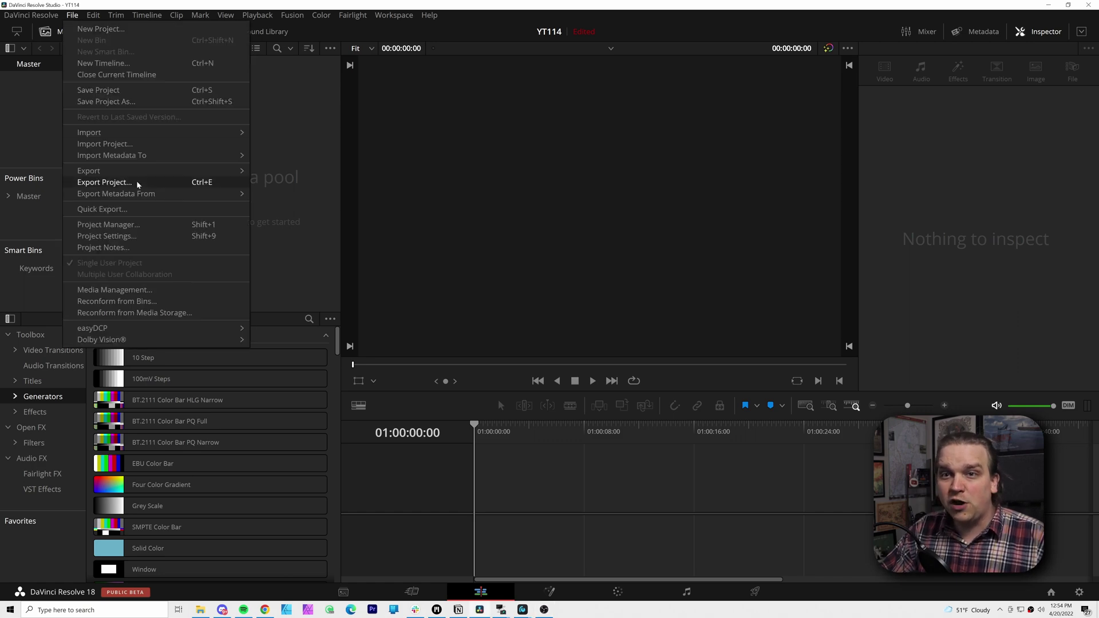
{"action": "left_click", "coordinate": [130, 240]}
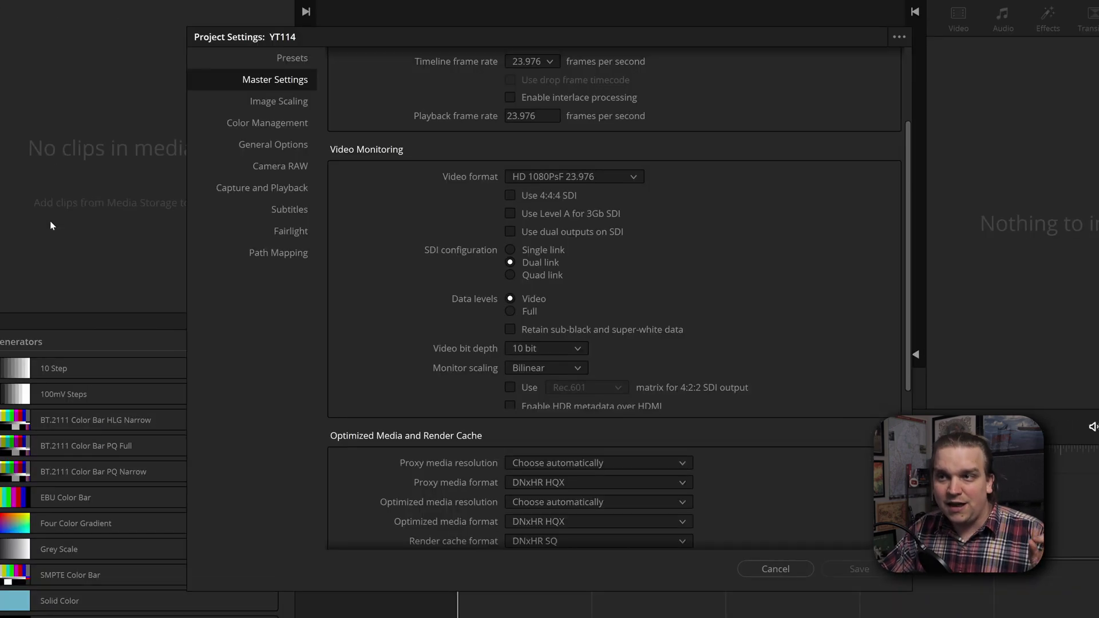
{"action": "scroll", "coordinate": [657, 318], "scroll_direction": "up", "scroll_amount": 3}
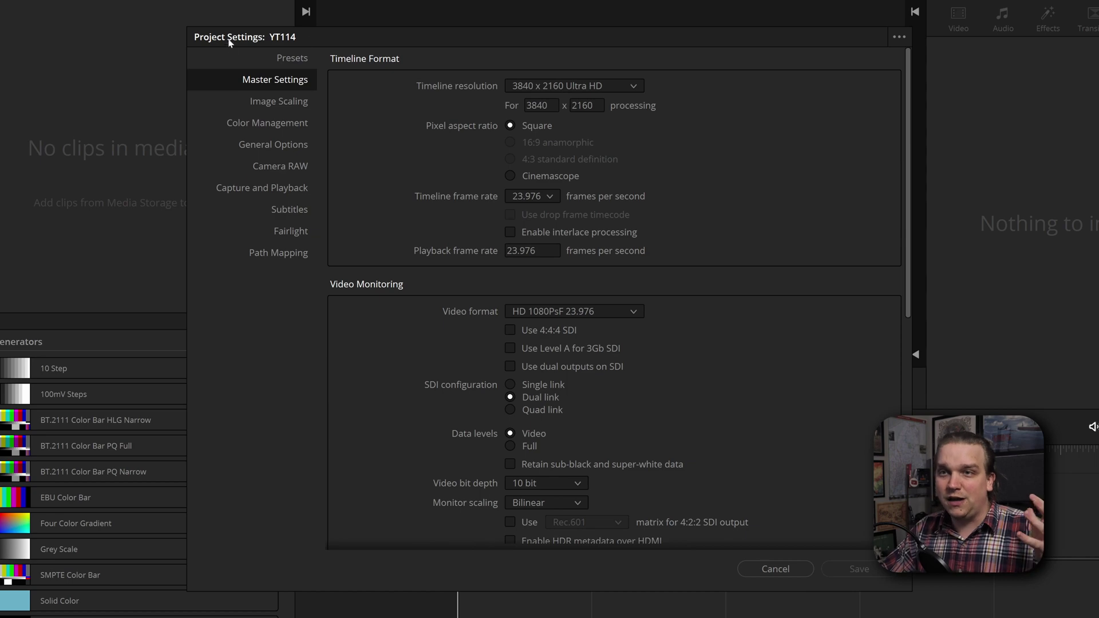
{"action": "scroll", "coordinate": [610, 206], "scroll_direction": "down", "scroll_amount": 10}
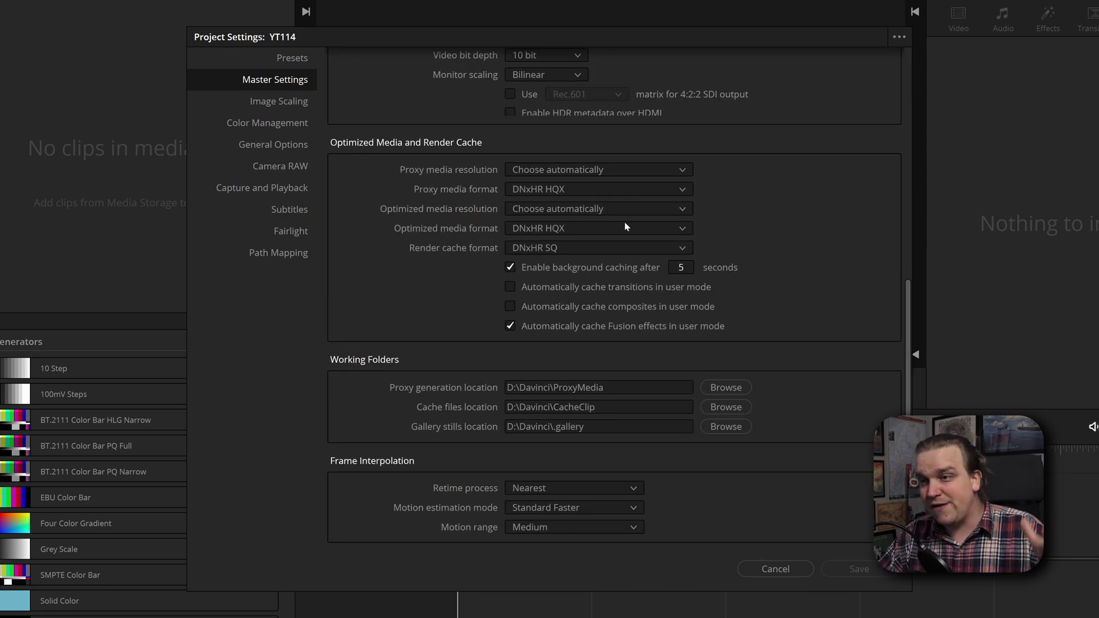
{"action": "scroll", "coordinate": [770, 422], "scroll_direction": "up", "scroll_amount": 10}
{"action": "scroll", "coordinate": [790, 447], "scroll_direction": "down", "scroll_amount": 10}
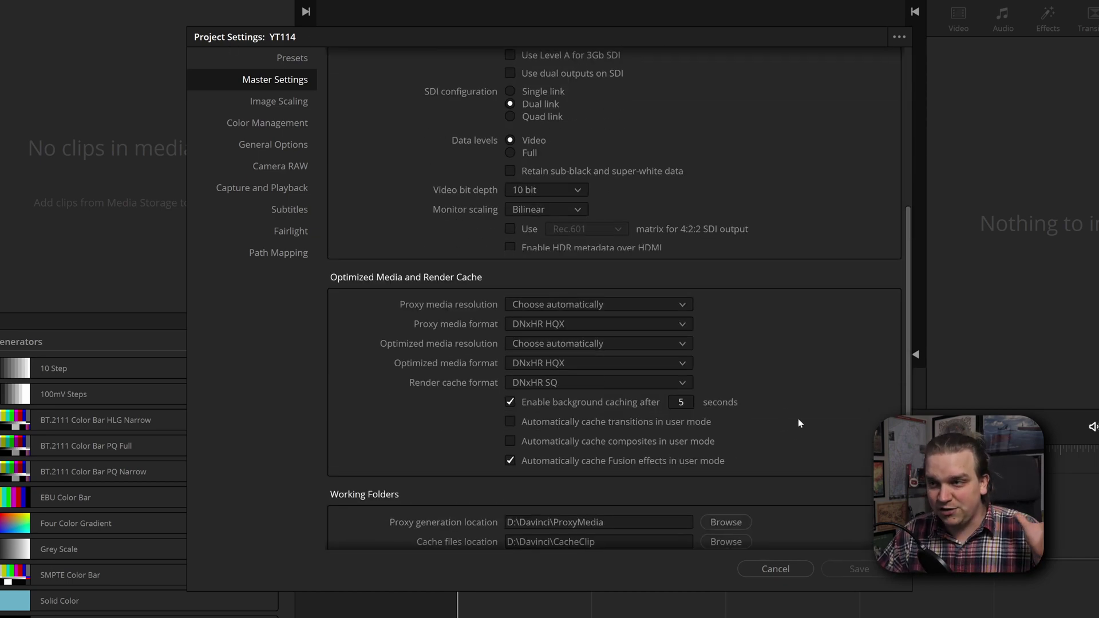
{"action": "scroll", "coordinate": [807, 404], "scroll_direction": "up", "scroll_amount": 10}
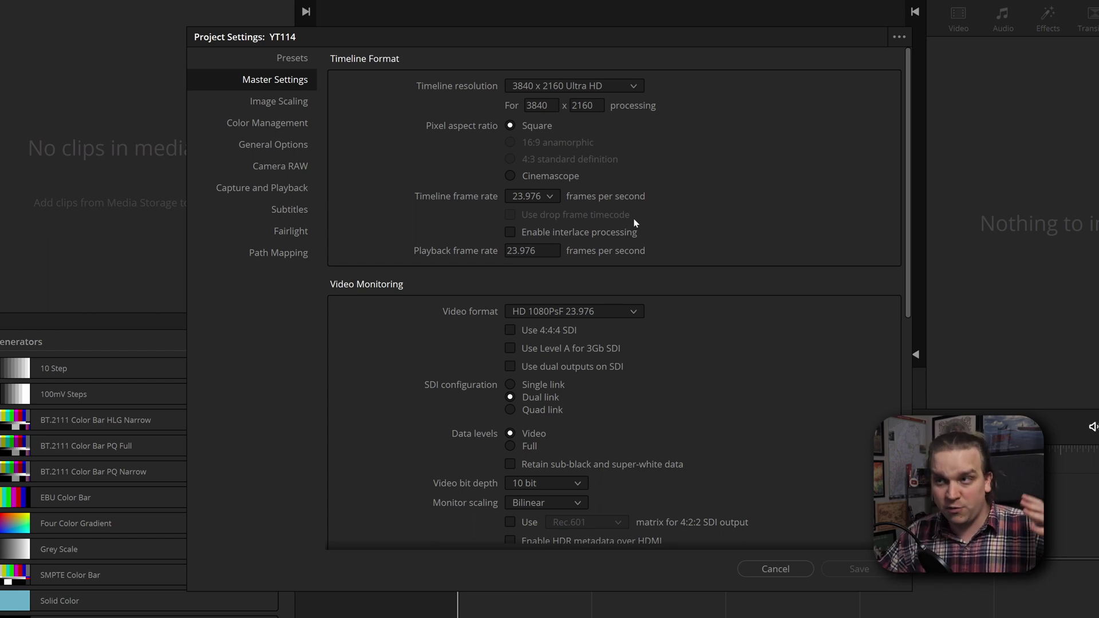
Keep the 3840 x 2160 timeline resolution and set the timeline frame rate to 30 fps.
{"action": "left_click", "coordinate": [544, 87]}
{"action": "left_click", "coordinate": [677, 89]}
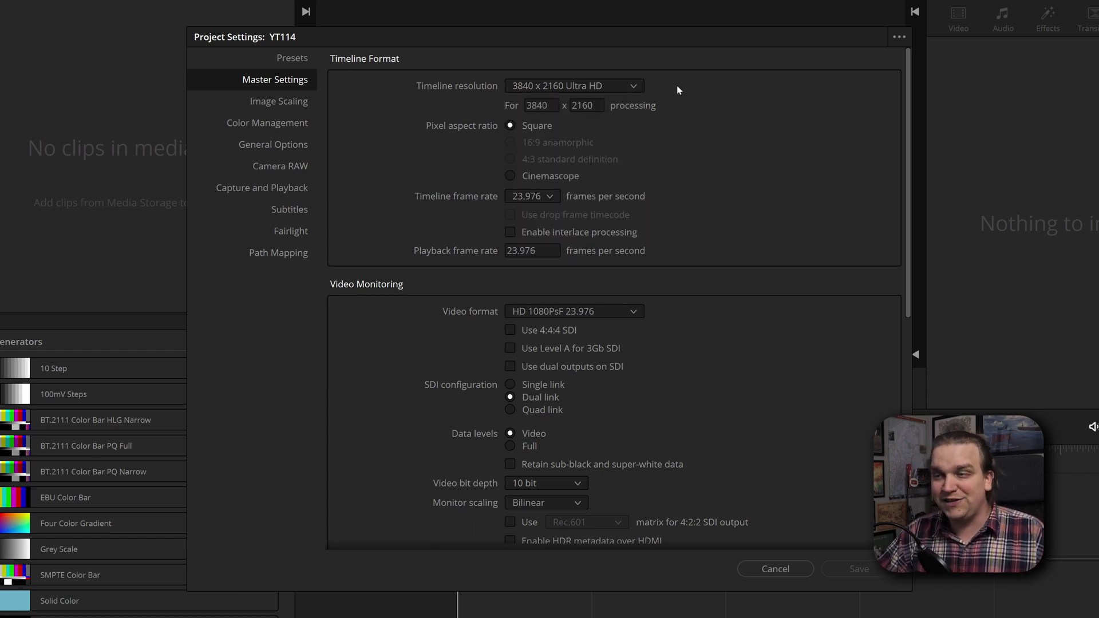
{"action": "left_click", "coordinate": [545, 198]}
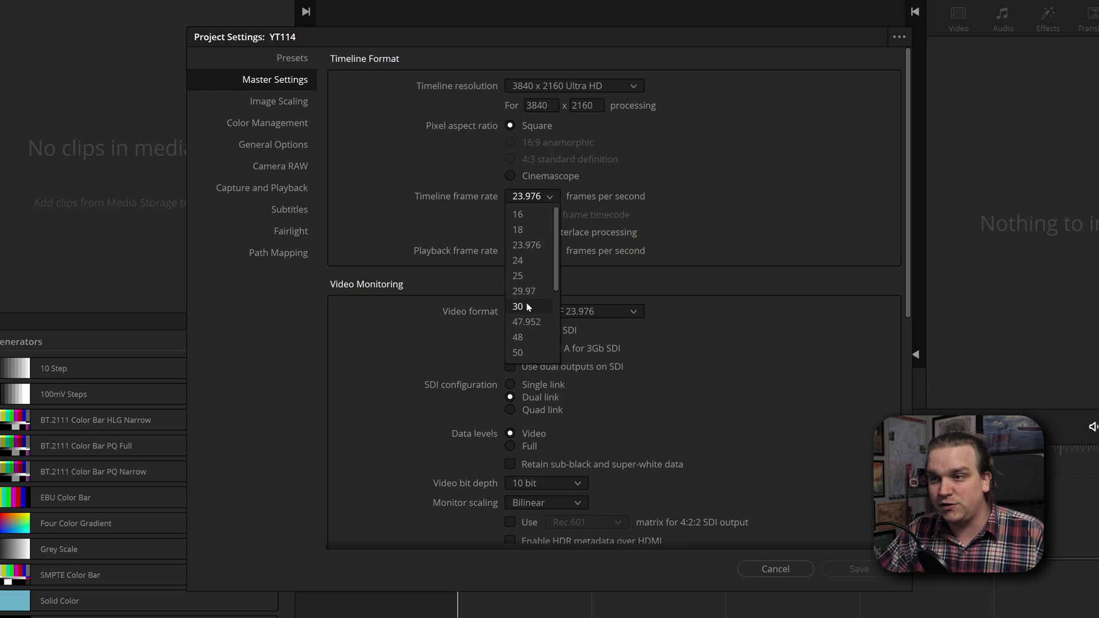
{"action": "left_click", "coordinate": [524, 372]}
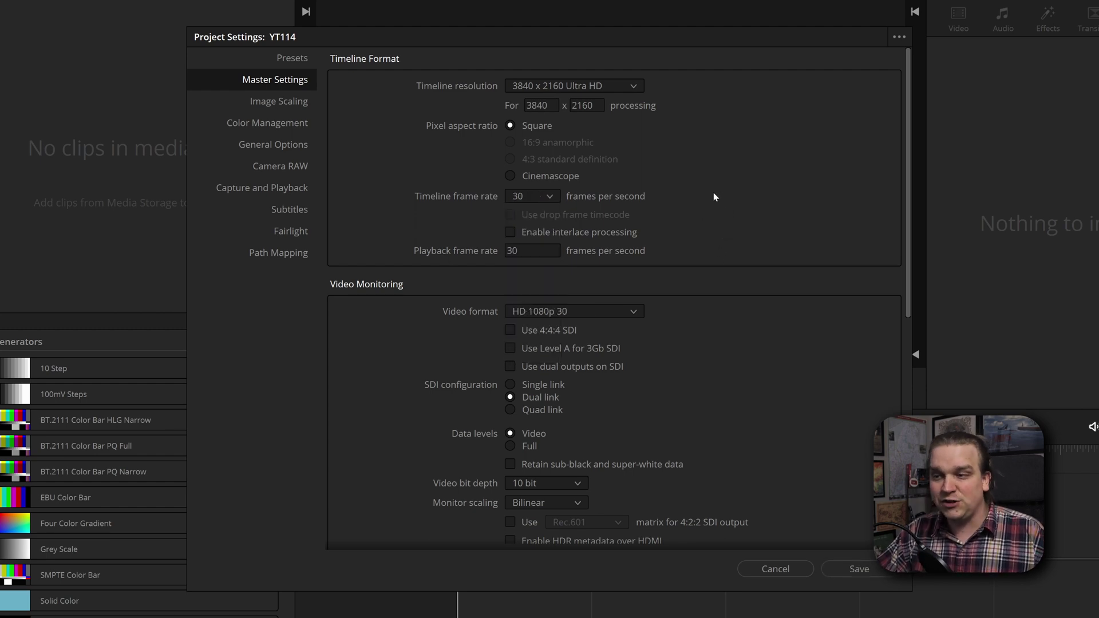
{"action": "scroll", "coordinate": [713, 200], "scroll_direction": "down", "scroll_amount": 2}
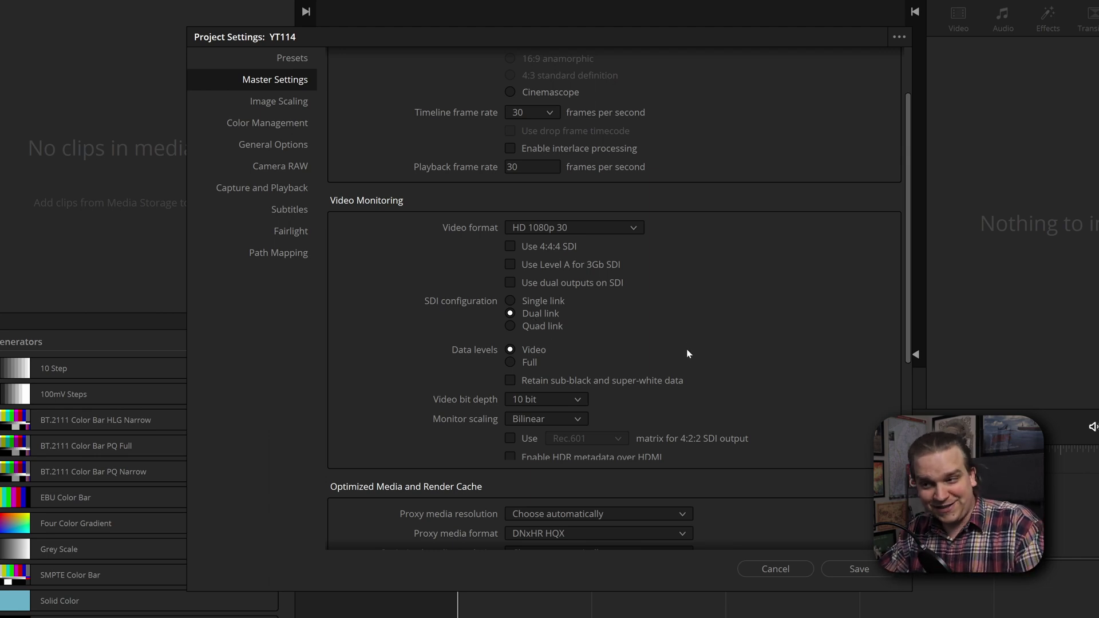
{"action": "scroll", "coordinate": [544, 380], "scroll_direction": "down", "scroll_amount": 4}
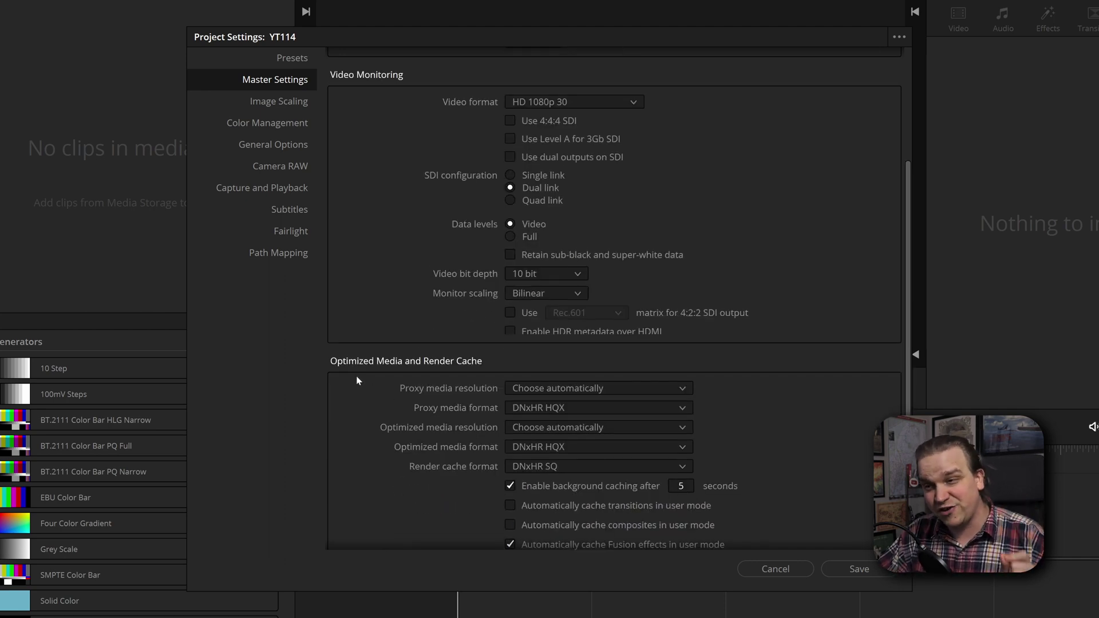
{"action": "scroll", "coordinate": [364, 383], "scroll_direction": "down", "scroll_amount": 3}
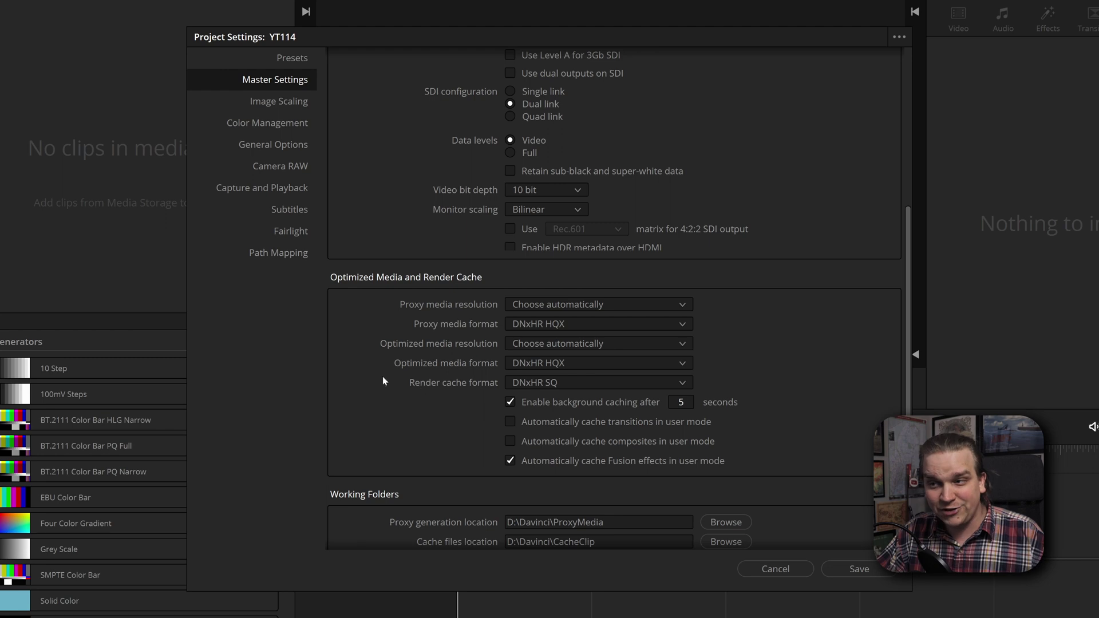
{"action": "left_click", "coordinate": [573, 382]}
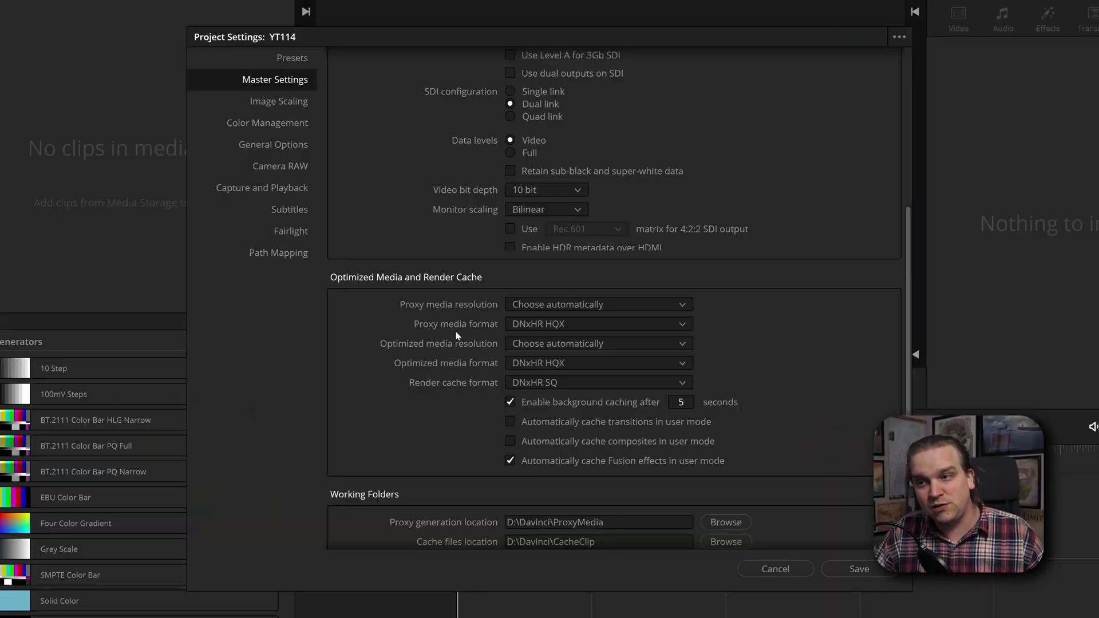
Open the Proxy media format choices to switch from DNxHR HQX to H.264.
{"action": "left_click", "coordinate": [537, 324]}
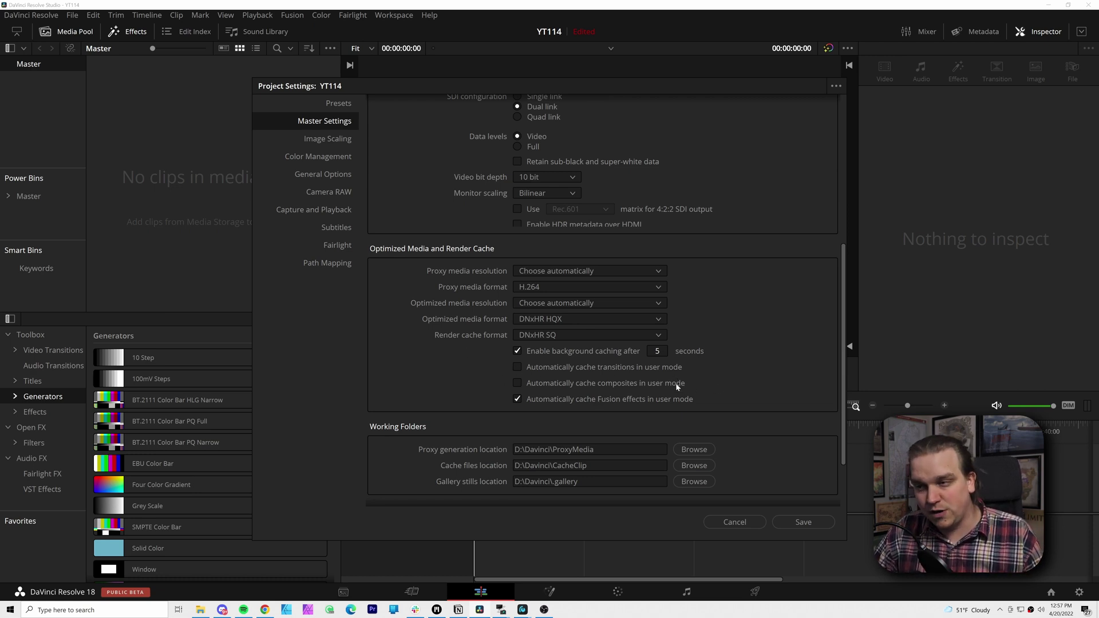
Cancel the Project Settings changes and set Playback > Render Cache to User.
{"action": "left_click", "coordinate": [730, 523]}
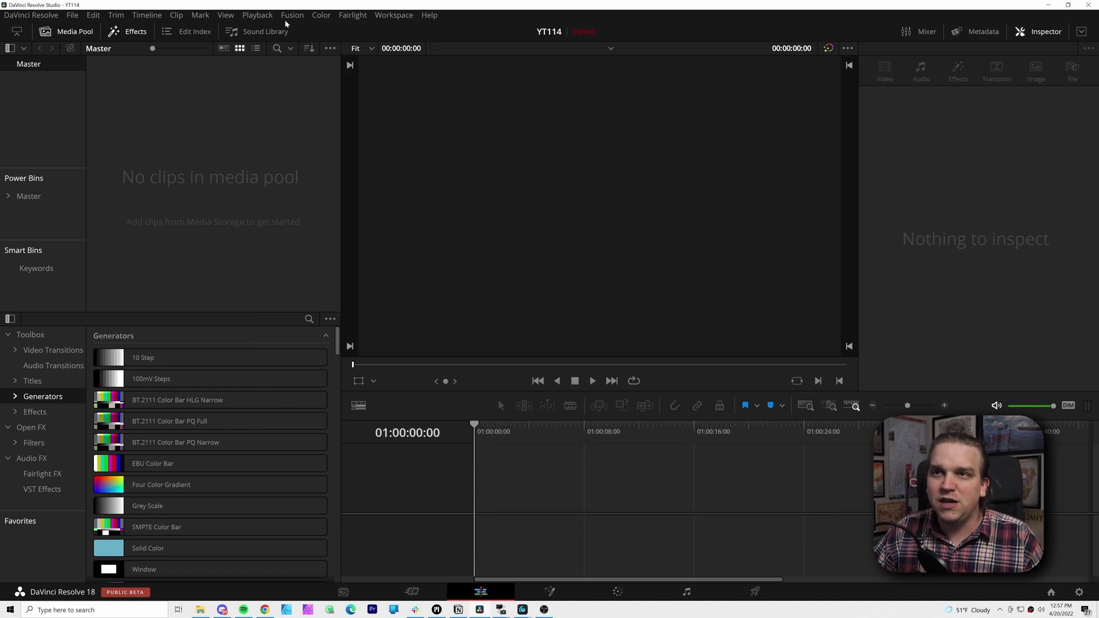
{"action": "left_click", "coordinate": [257, 15]}
{"action": "mouse_move", "coordinate": [277, 74]}
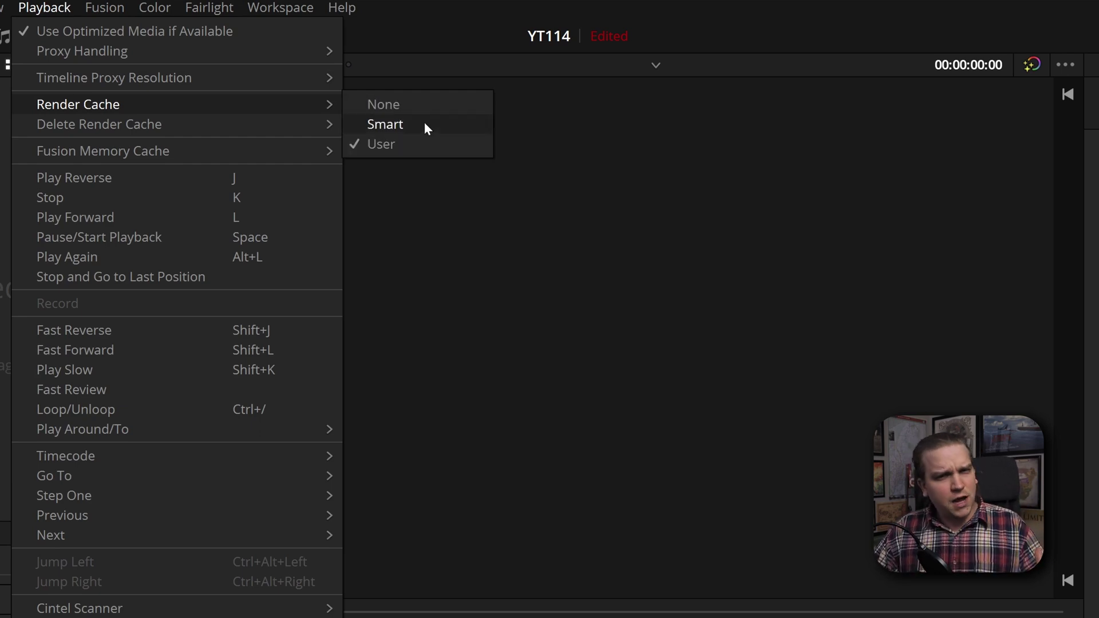
{"action": "left_click", "coordinate": [401, 143]}
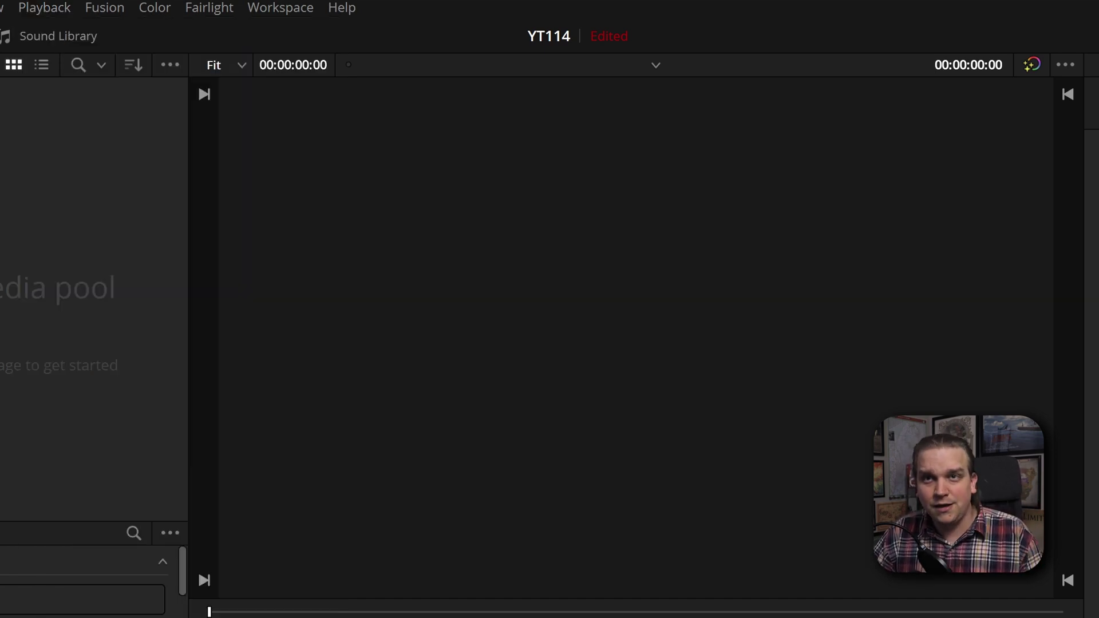
{"action": "left_click", "coordinate": [72, 15]}
Reopen Project Settings and set the timeline frame rate to 30 fps.
{"action": "left_click", "coordinate": [143, 235]}
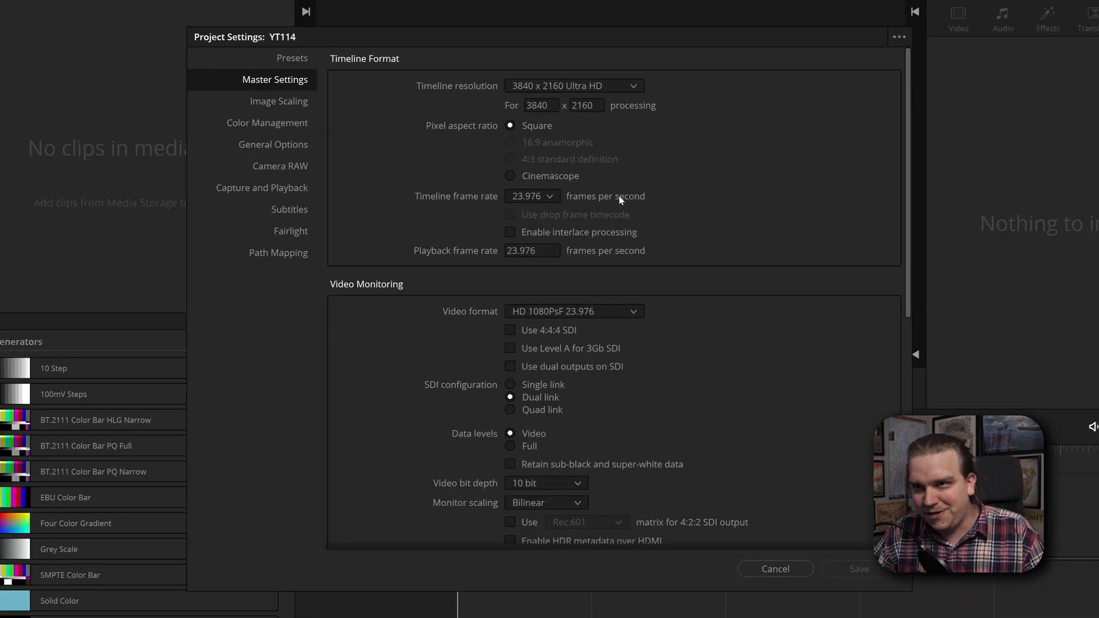
{"action": "left_click", "coordinate": [549, 196]}
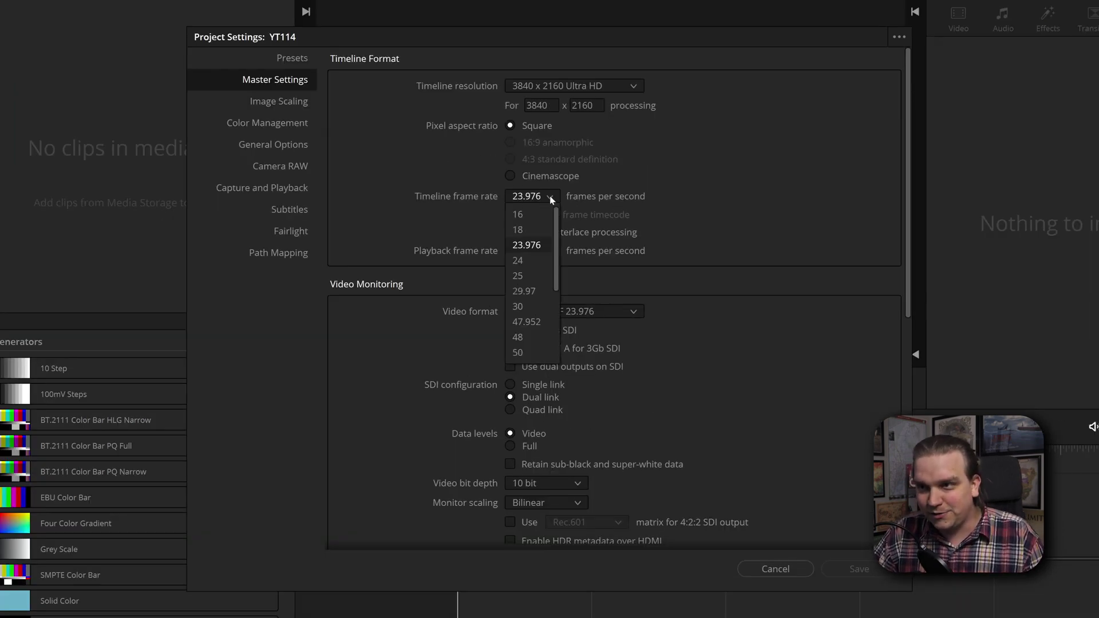
{"action": "left_click", "coordinate": [518, 306]}
{"action": "scroll", "coordinate": [554, 320], "scroll_direction": "down", "scroll_amount": 6}
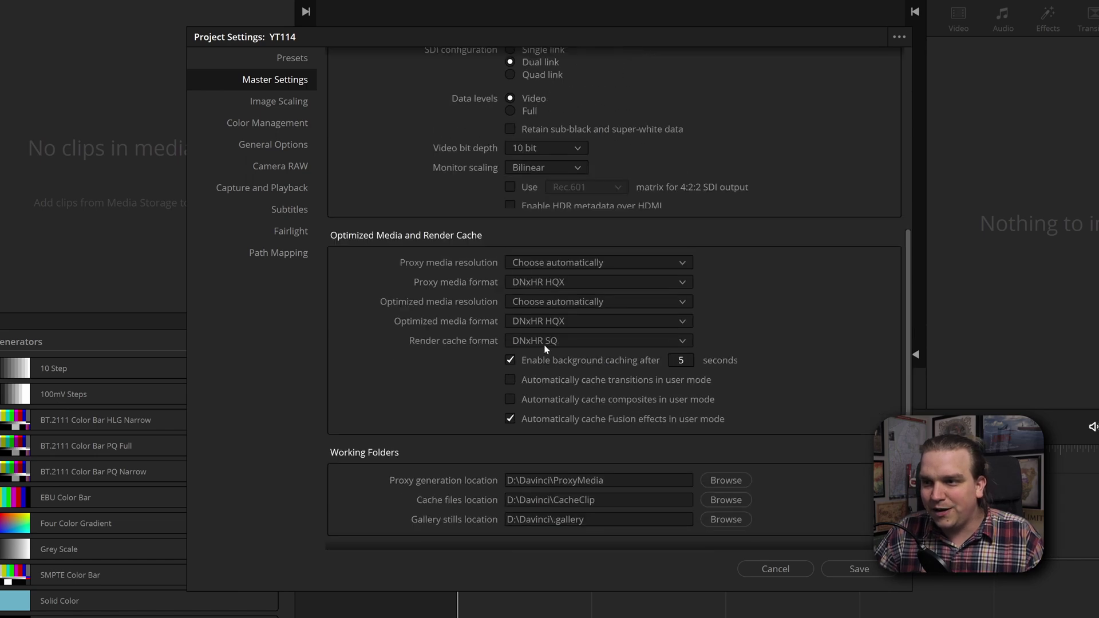
Leave the render cache format at DNxHR SQ and set proxy media format to H.264.
{"action": "left_click", "coordinate": [526, 345]}
{"action": "left_click", "coordinate": [572, 437]}
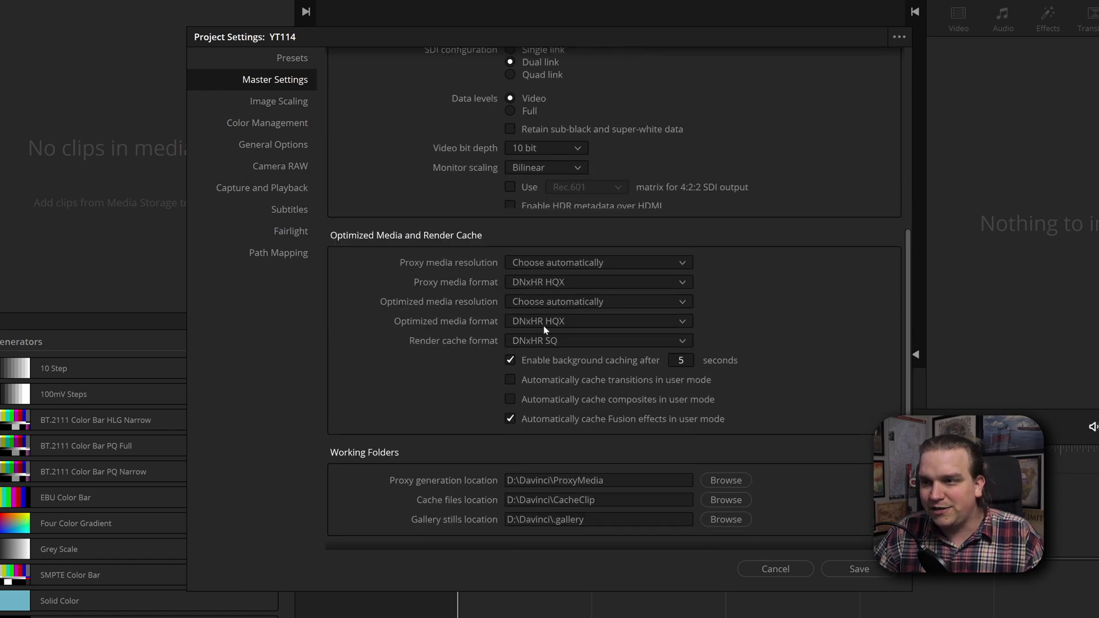
{"action": "left_click", "coordinate": [507, 287]}
{"action": "left_click", "coordinate": [539, 306]}
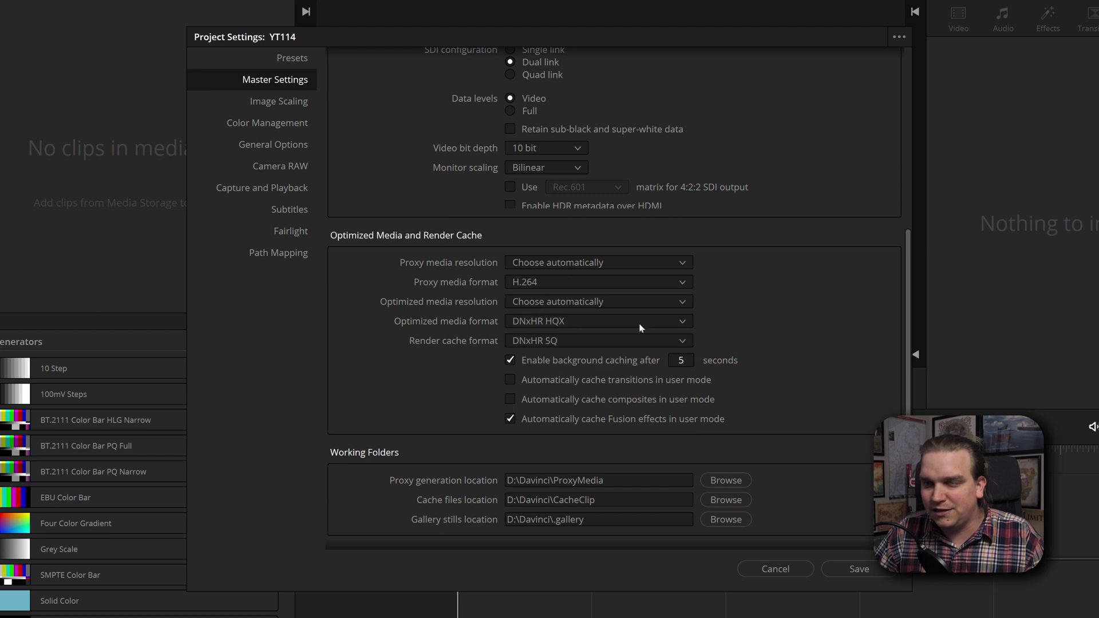
{"action": "scroll", "coordinate": [744, 332], "scroll_direction": "down", "scroll_amount": 2}
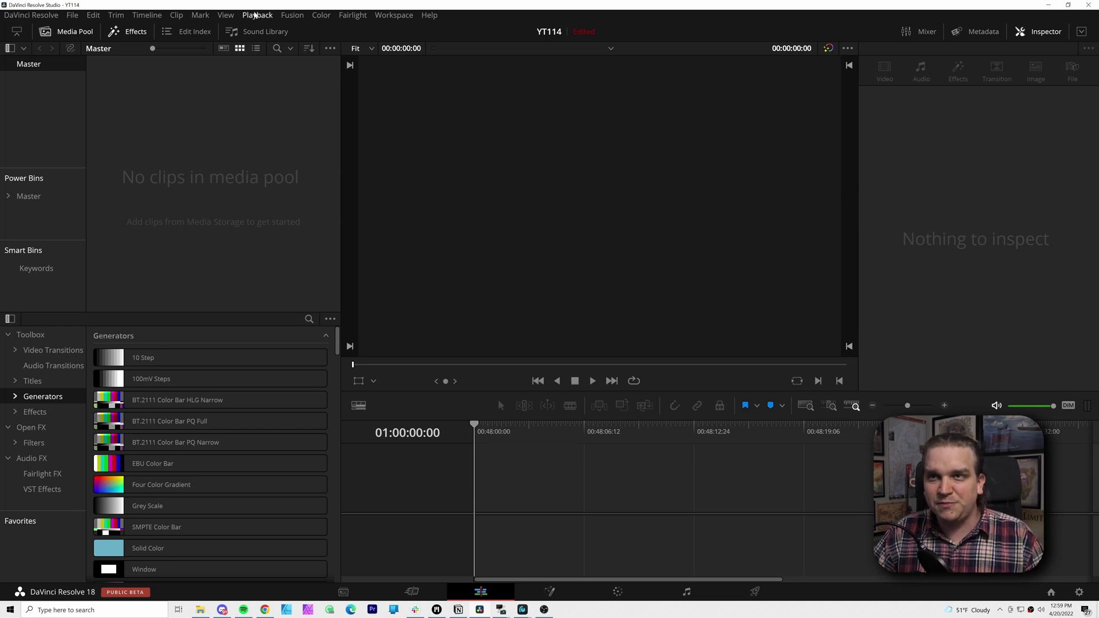
Check Playback's Delete Render Cache options, then reopen Project Settings with Shift+9.
{"action": "left_click", "coordinate": [258, 14]}
{"action": "mouse_move", "coordinate": [308, 84]}
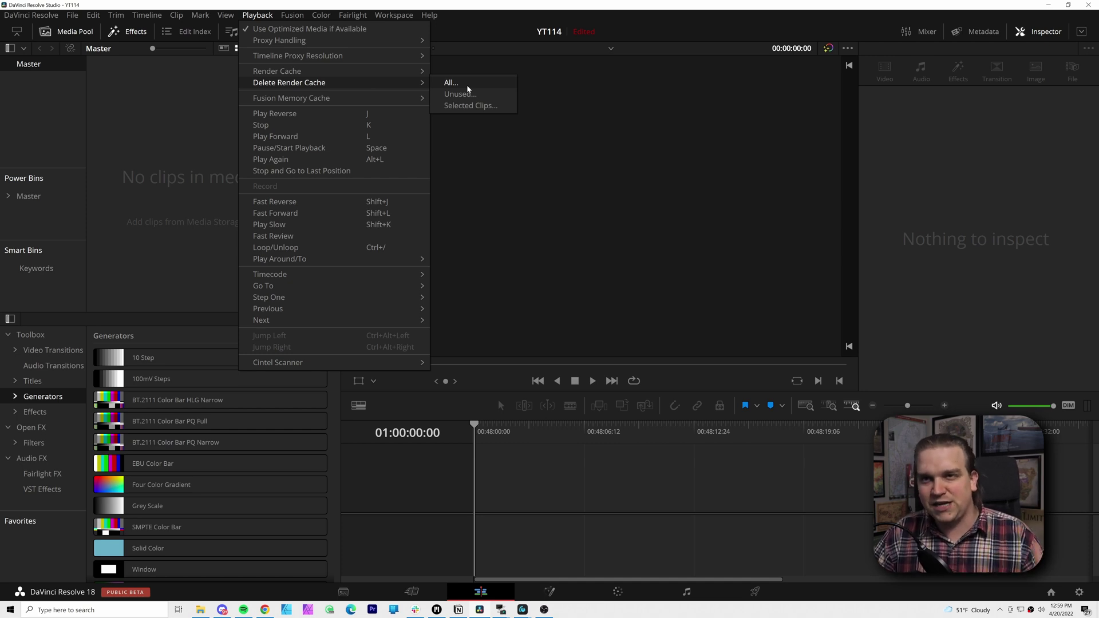
{"action": "key", "text": "shift+9"}
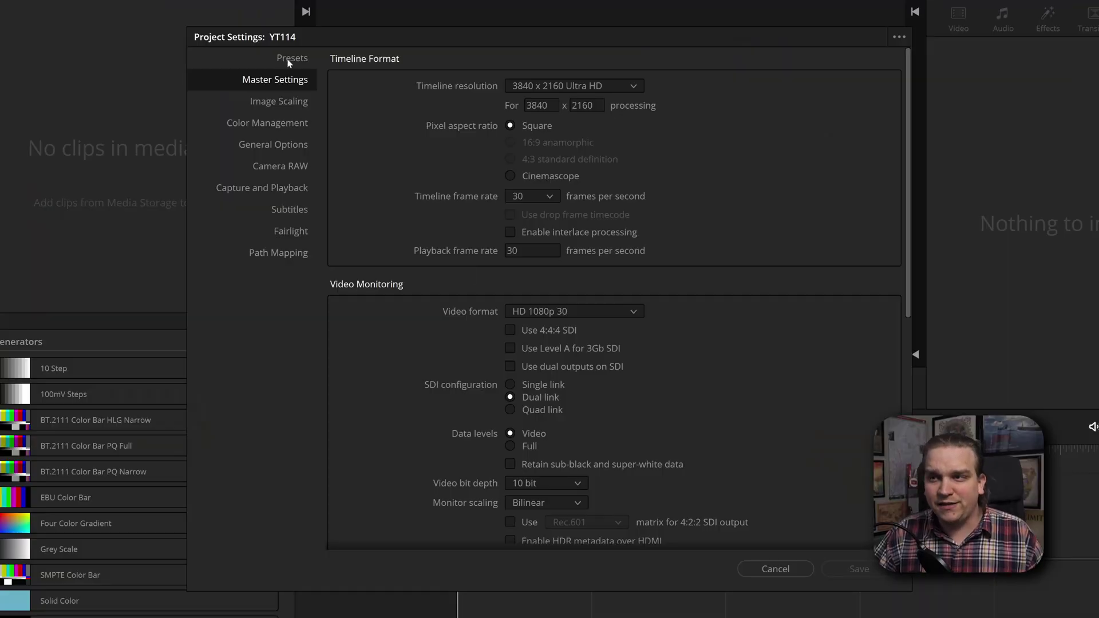
{"action": "left_click", "coordinate": [289, 61]}
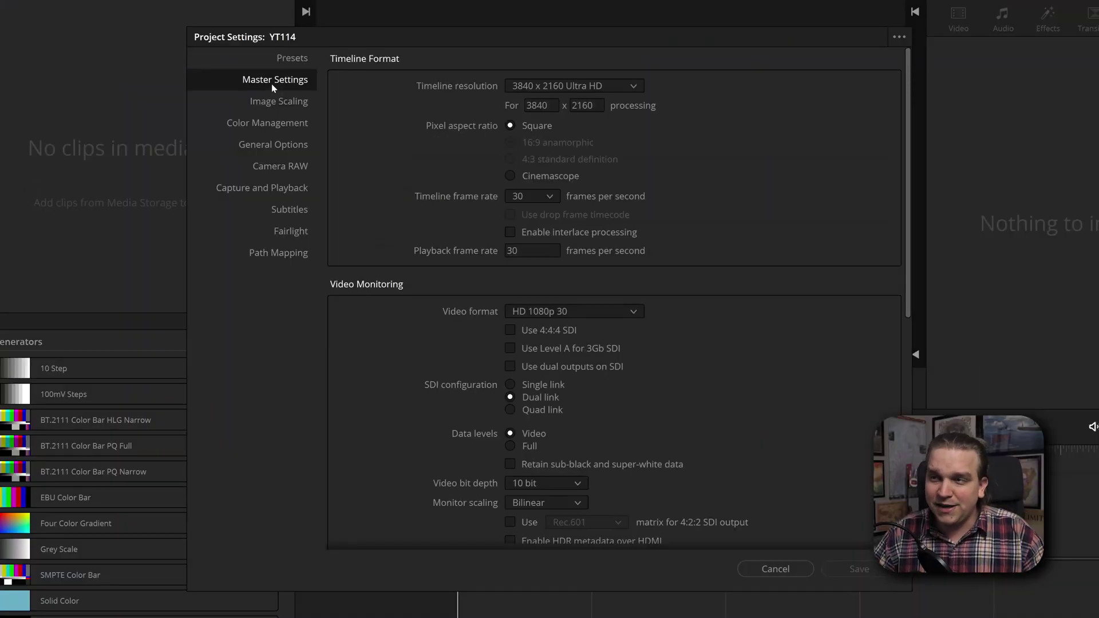
{"action": "scroll", "coordinate": [668, 351], "scroll_direction": "down", "scroll_amount": 5}
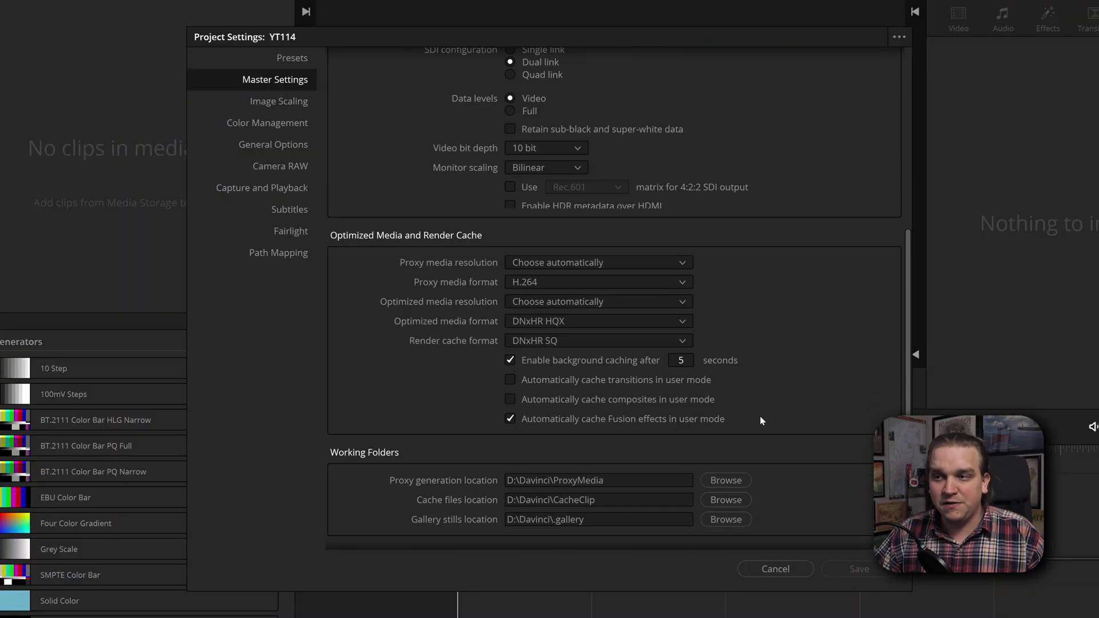
{"action": "scroll", "coordinate": [750, 413], "scroll_direction": "up", "scroll_amount": 5}
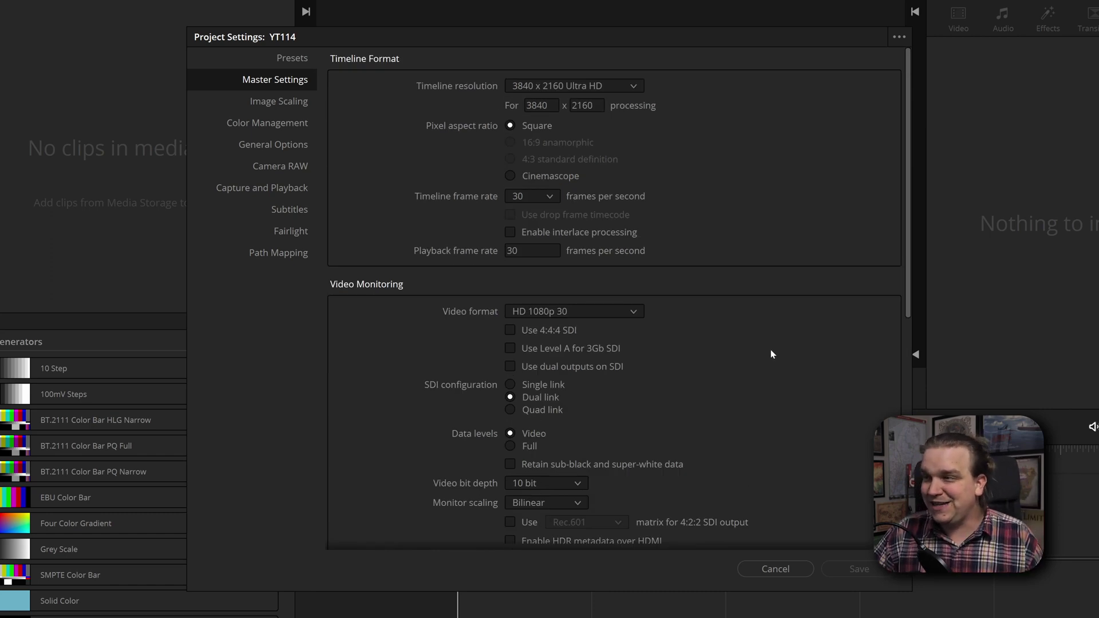
Save the current 4K 30 fps, H.264 proxy settings as the default preset, confirming Update.
{"action": "left_click", "coordinate": [899, 38]}
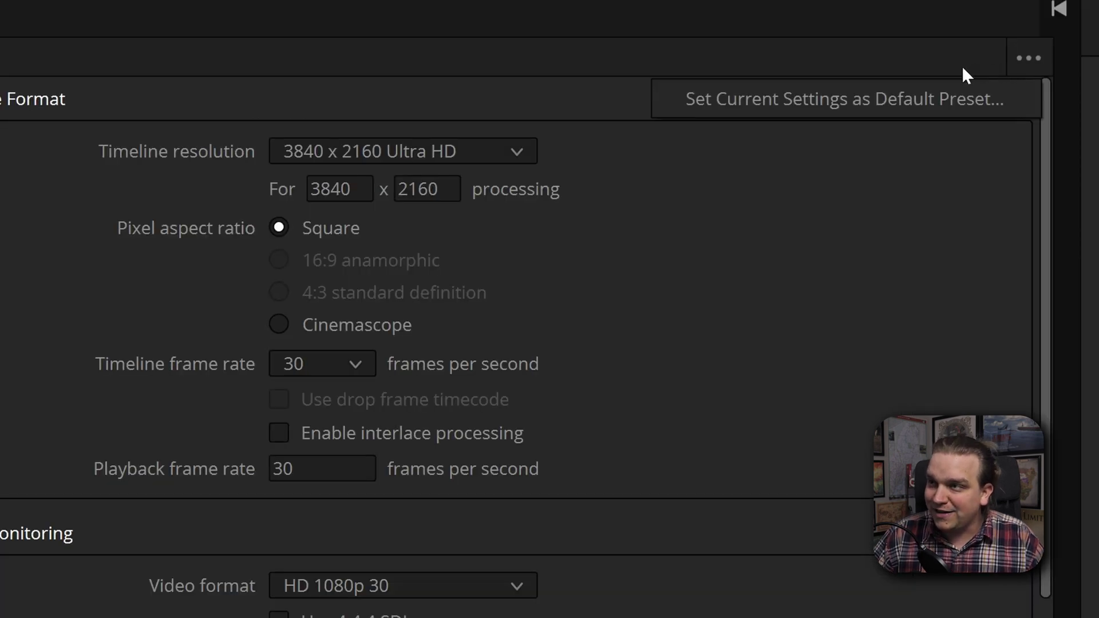
{"action": "left_click", "coordinate": [745, 109]}
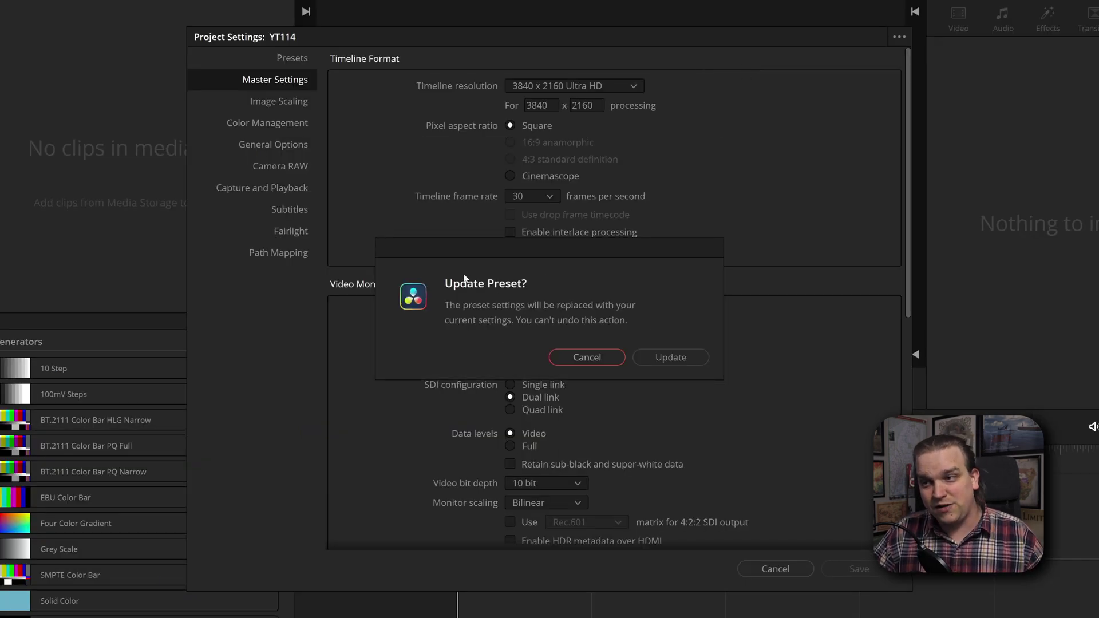
{"action": "left_click", "coordinate": [668, 356]}
Cancel out of Project Settings to return to YT114's empty Edit page.
{"action": "left_click", "coordinate": [770, 569]}
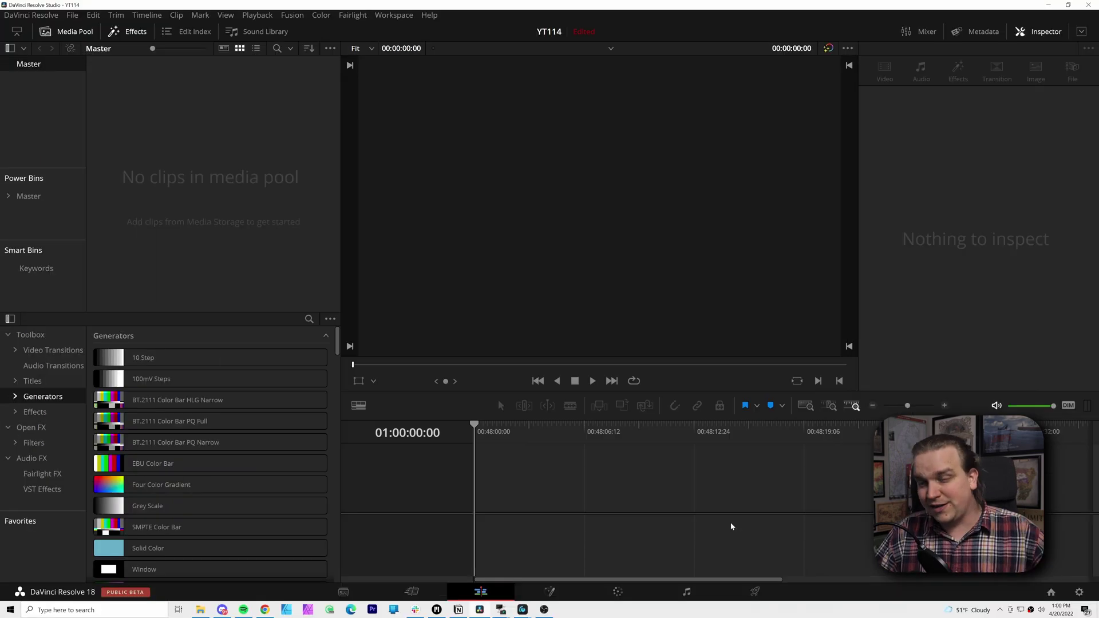